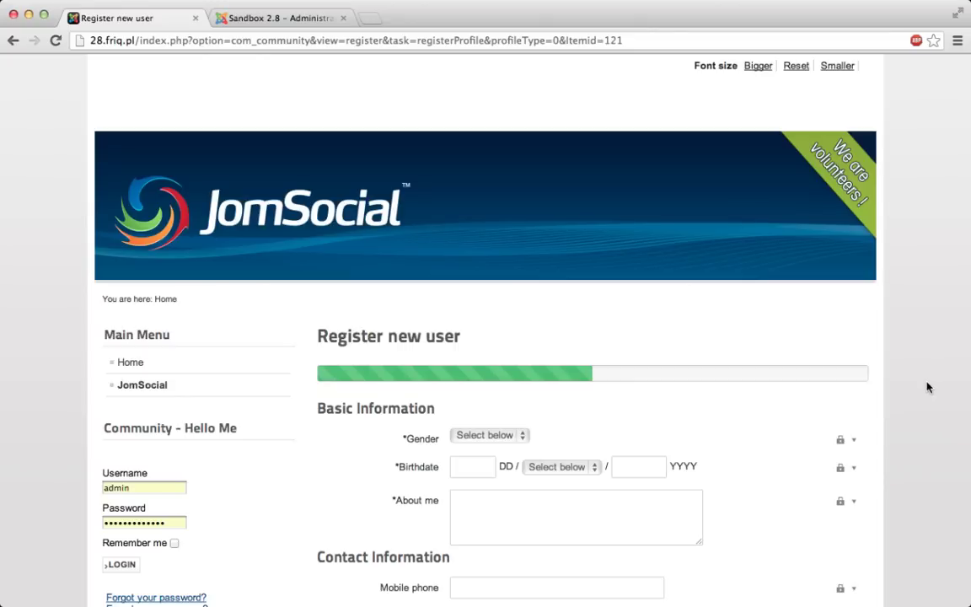
Open JomSocial's Custom Profiles page and review the Basic Information, Contact Information and Education fields.
scroll(928, 386, down, 5)
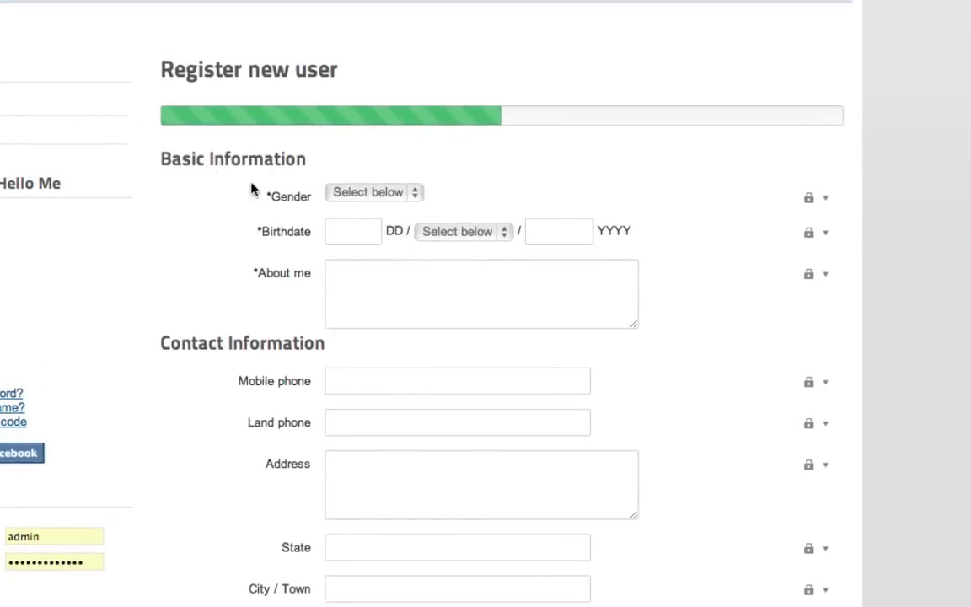
scroll(358, 363, down, 7)
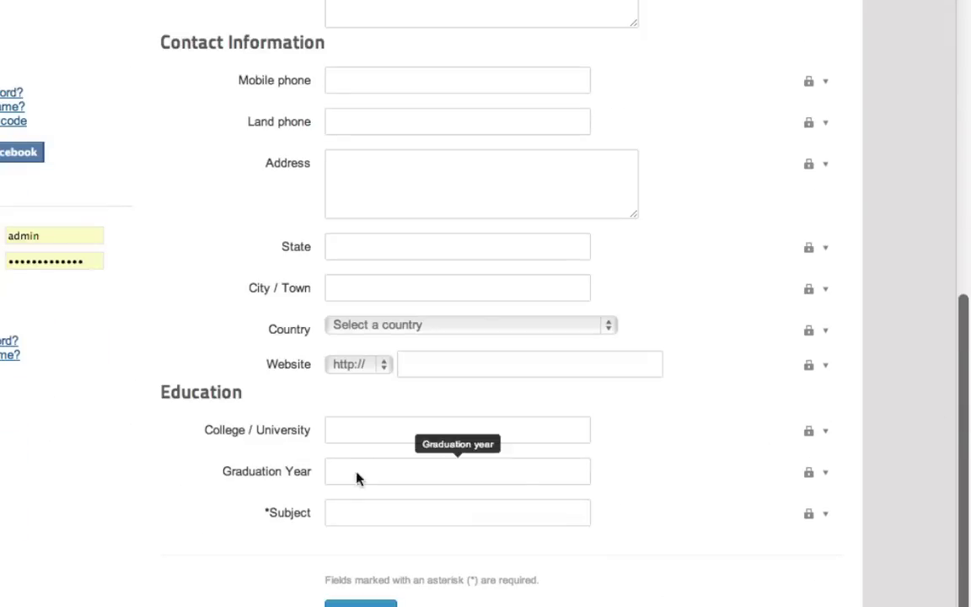
scroll(618, 429, up, 3)
scroll(618, 428, up, 10)
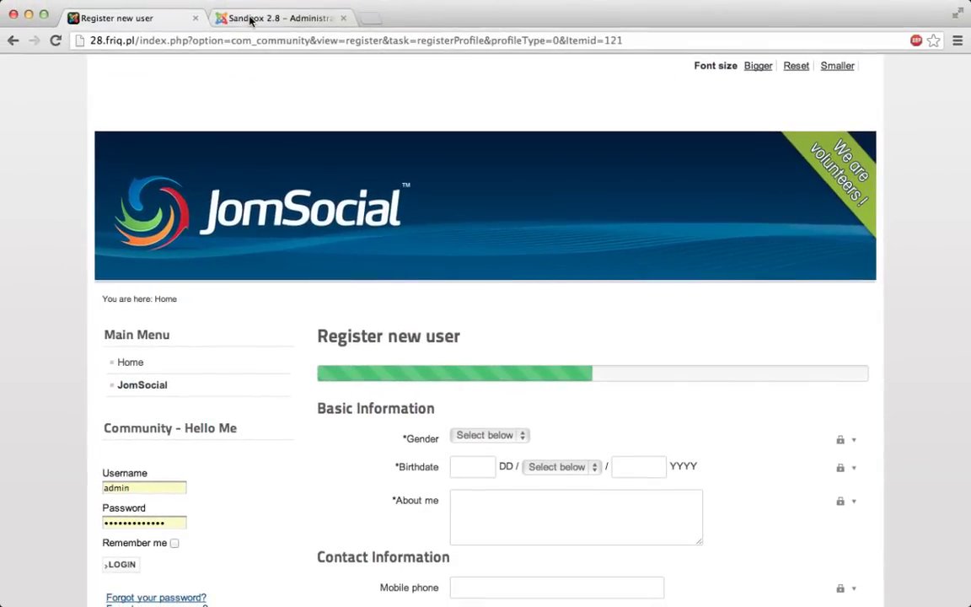
click(251, 18)
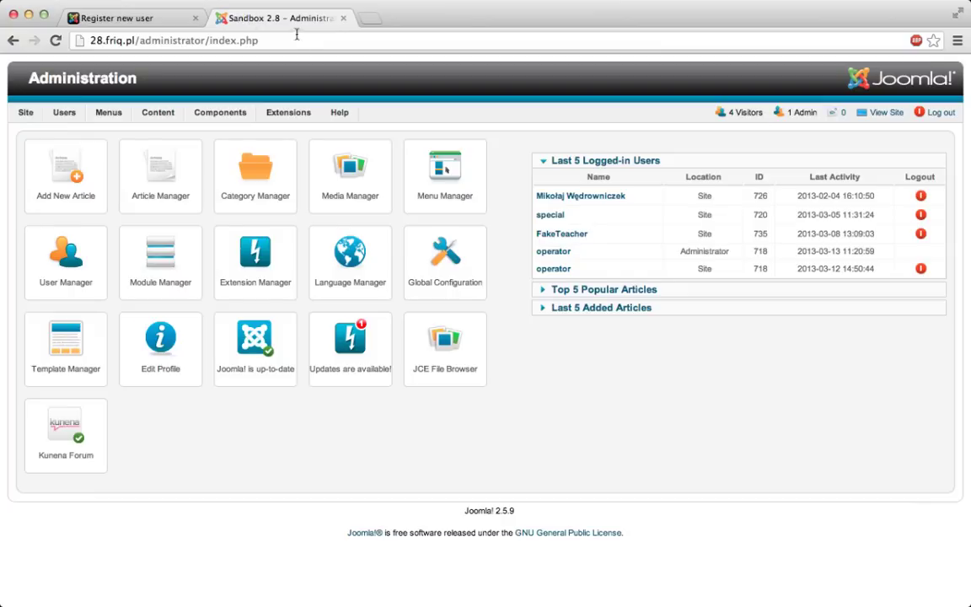
mouse_move(215, 102)
mouse_move(229, 175)
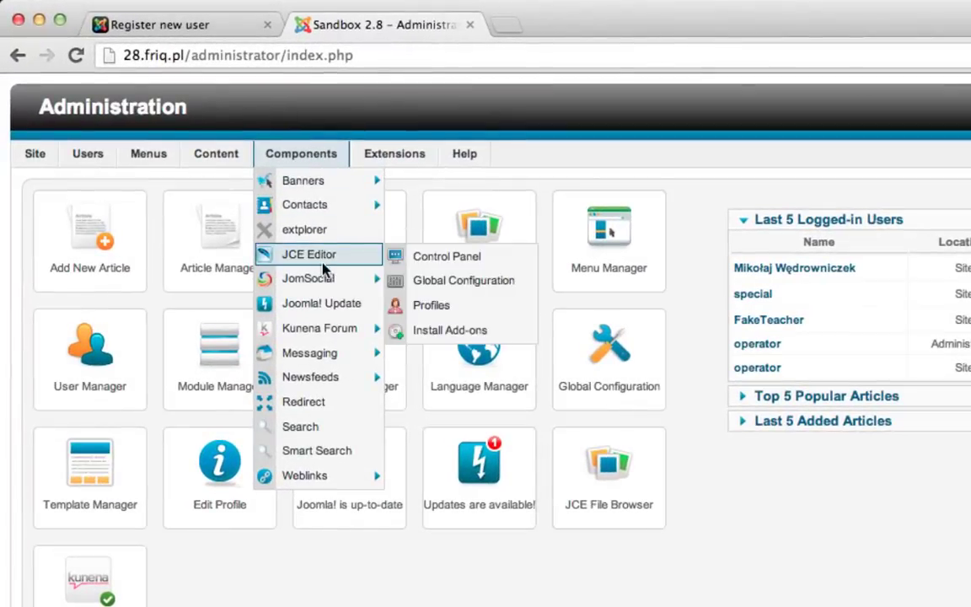
mouse_move(313, 278)
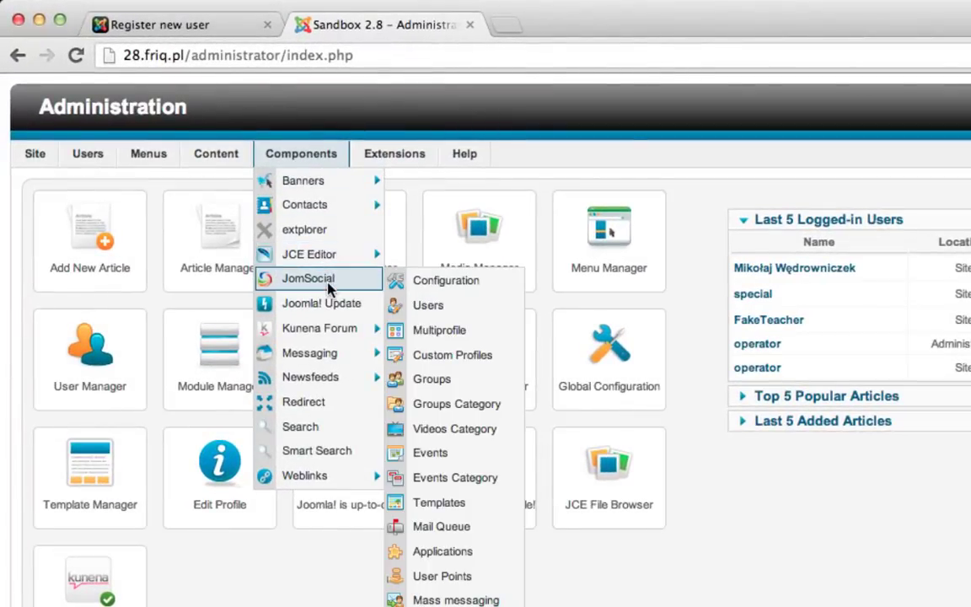
click(455, 359)
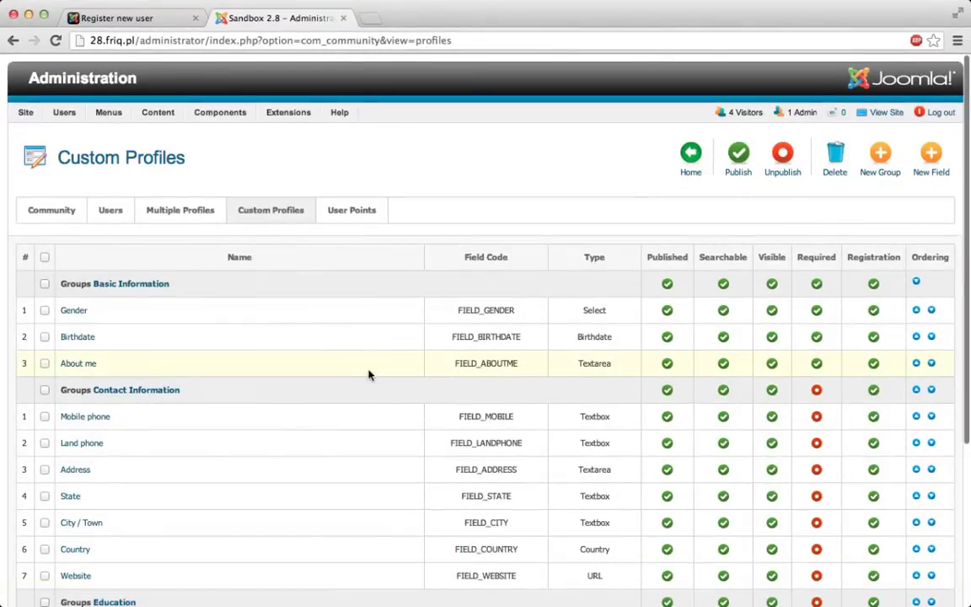
scroll(368, 374, down, 3)
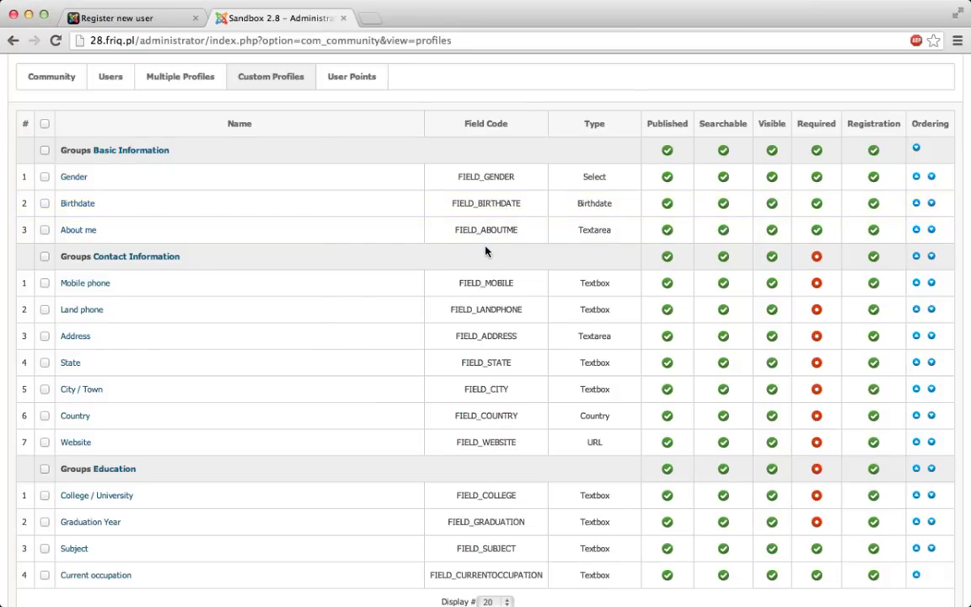
scroll(486, 253, down, 2)
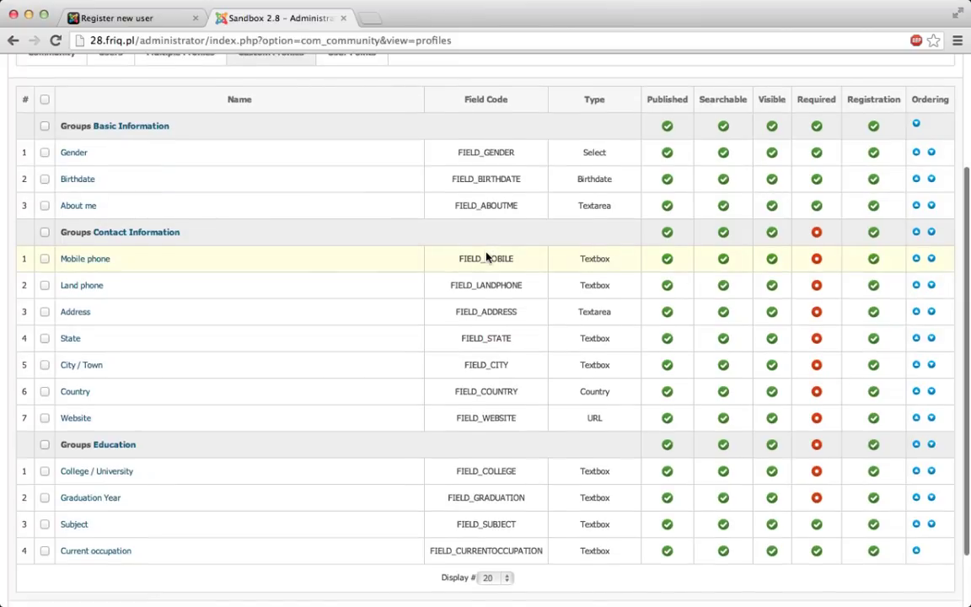
scroll(498, 257, up, 5)
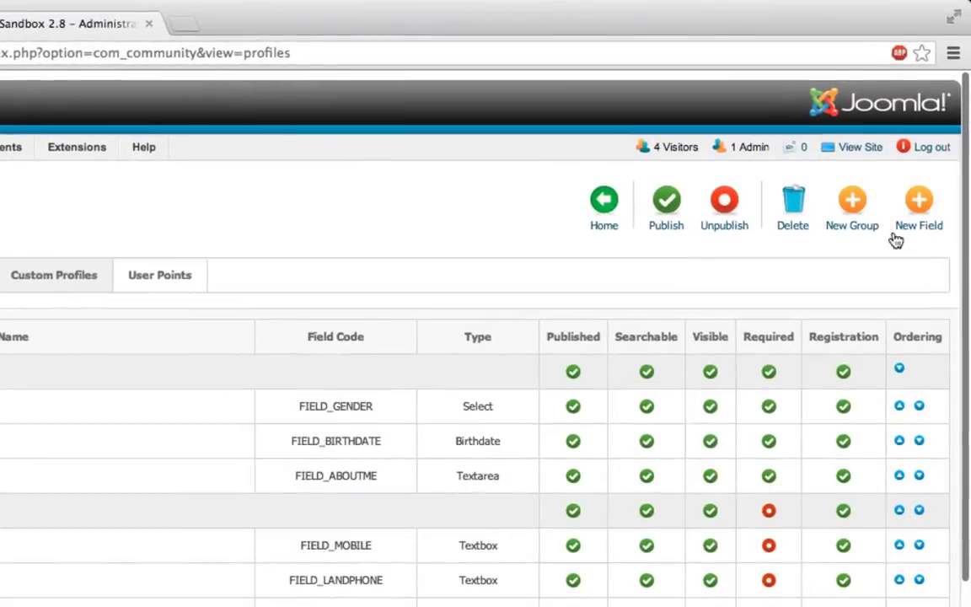
Create and save a published group named 'Professional Background' that is visible to All.
click(852, 200)
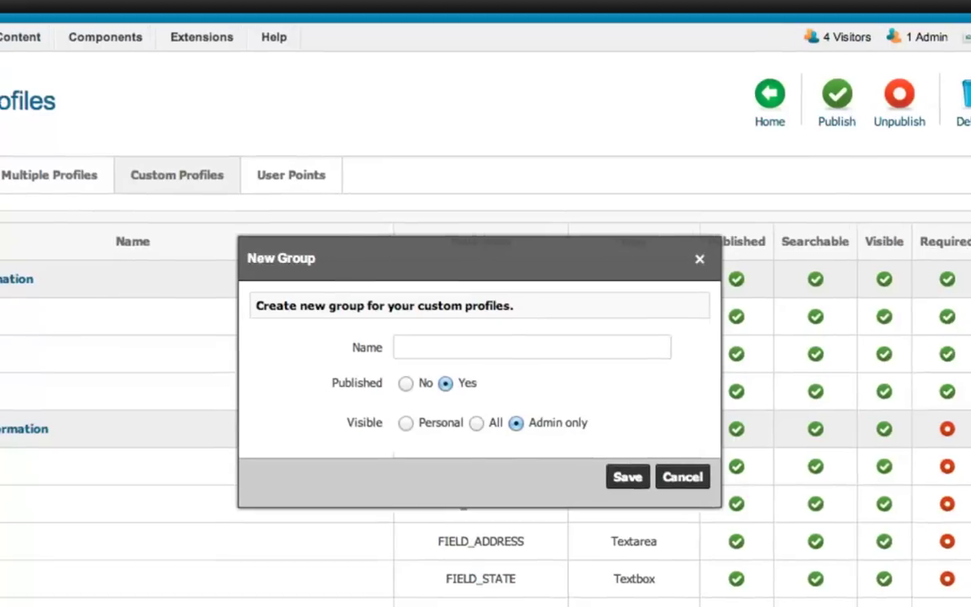
text(Professional Background)
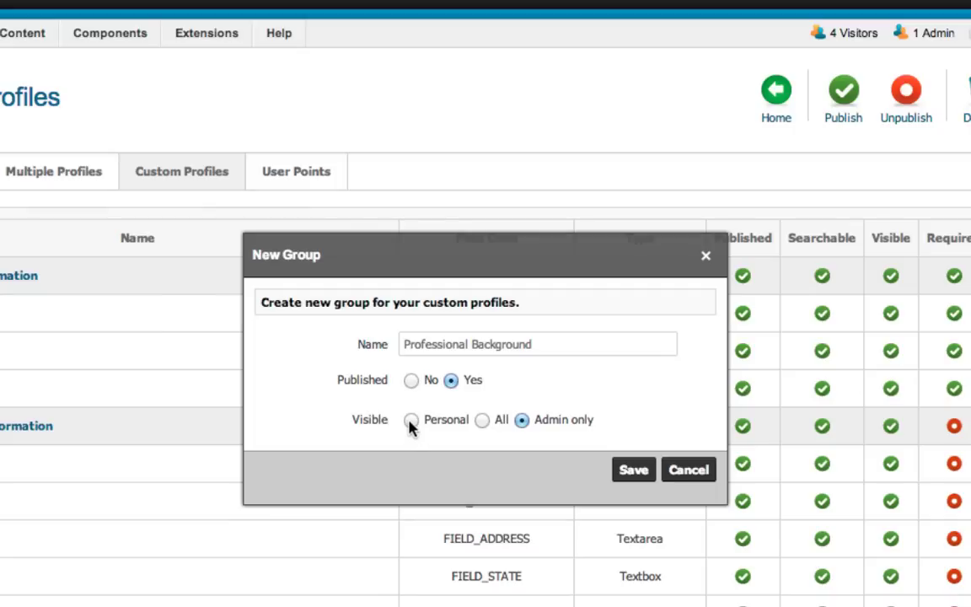
click(482, 421)
click(633, 472)
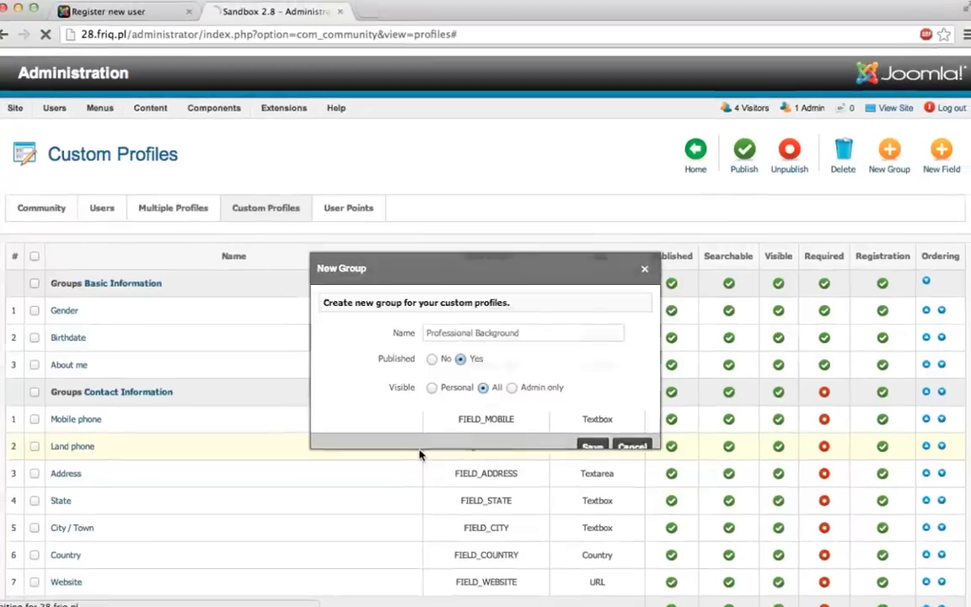
scroll(422, 451, down, 5)
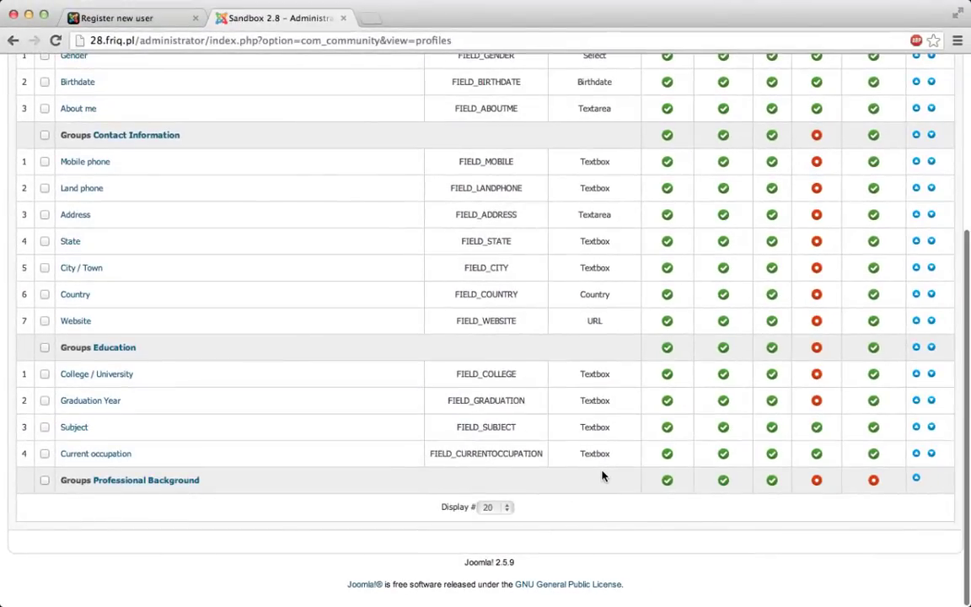
scroll(602, 475, up, 5)
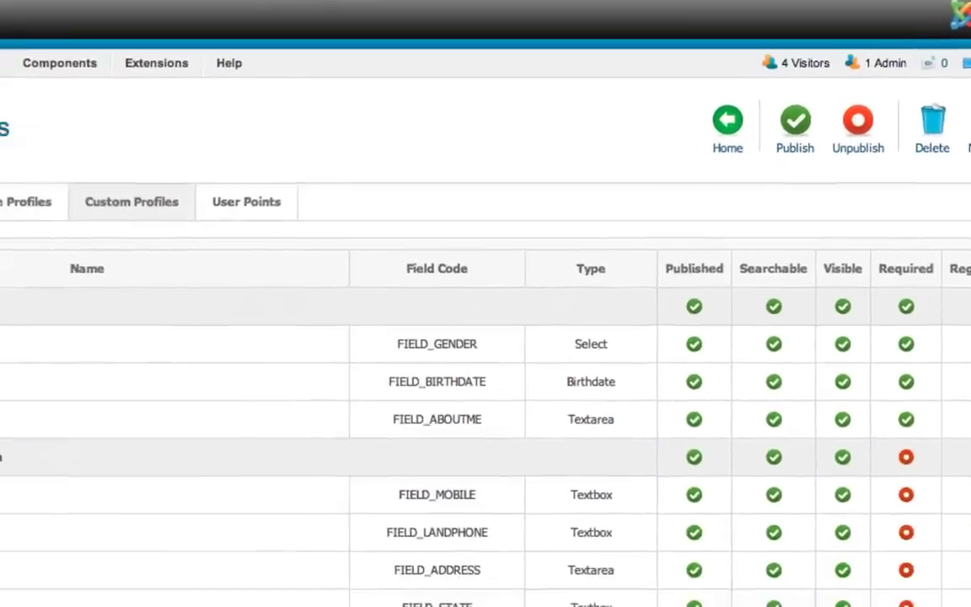
Start a new Textbox field named 'Current occupation' in the Professional Background group.
click(913, 226)
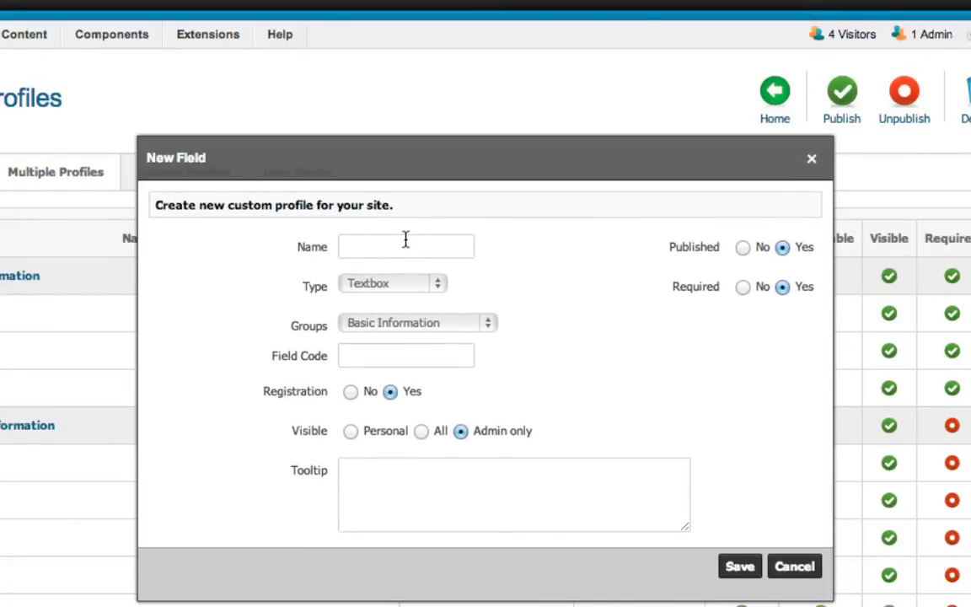
click(398, 243)
text(Current occupation)
click(436, 286)
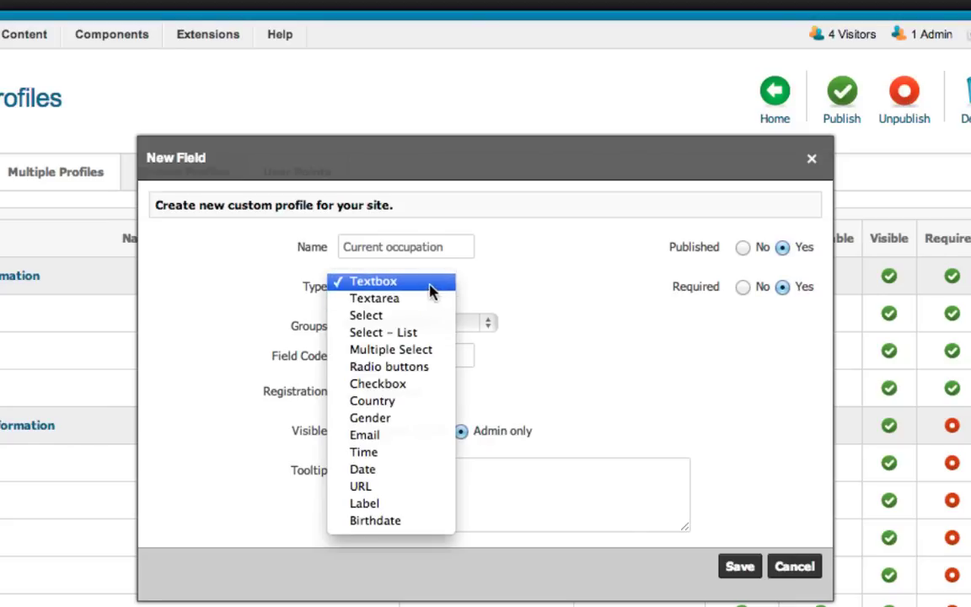
click(468, 244)
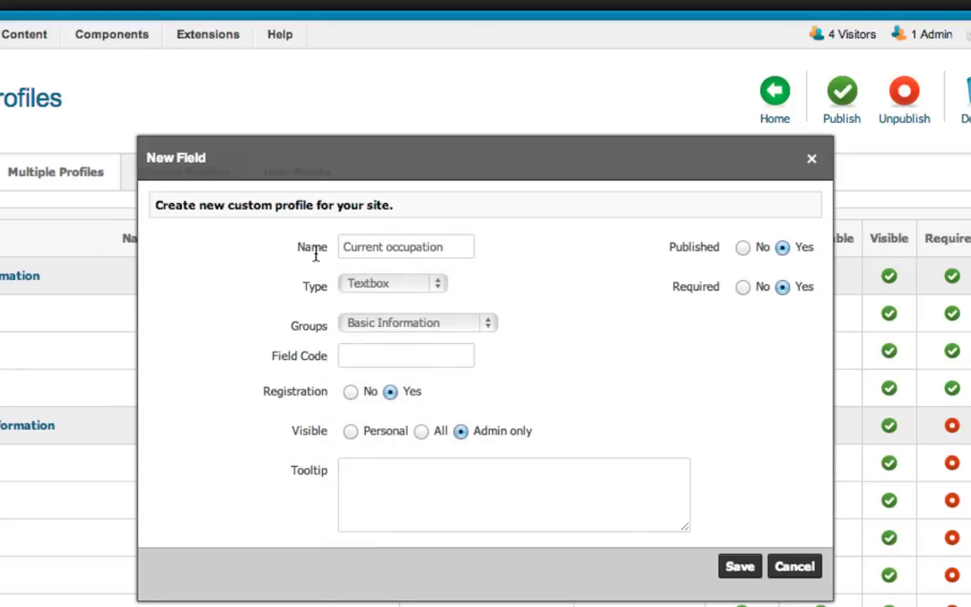
click(423, 280)
click(654, 362)
click(396, 328)
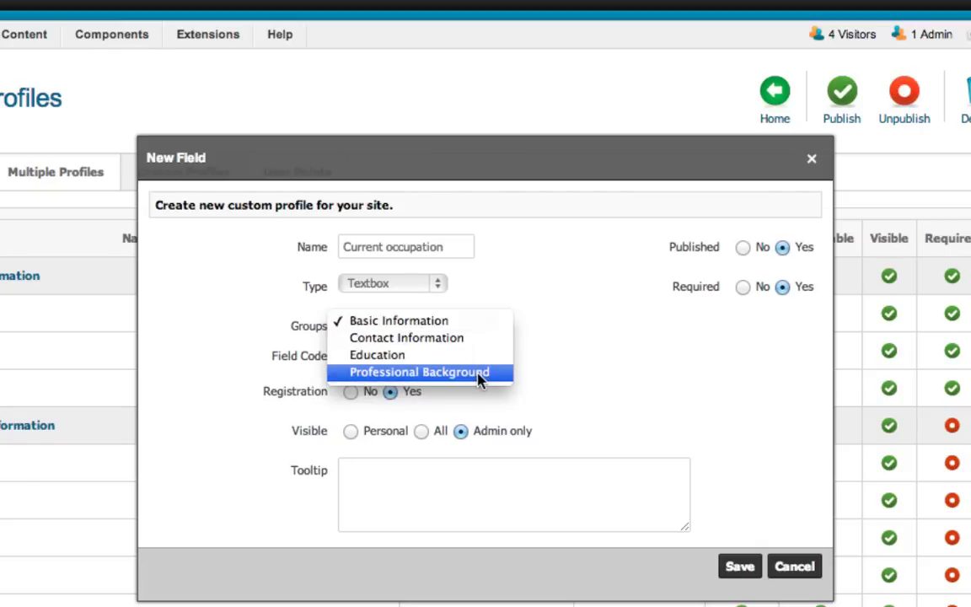
click(479, 375)
click(375, 354)
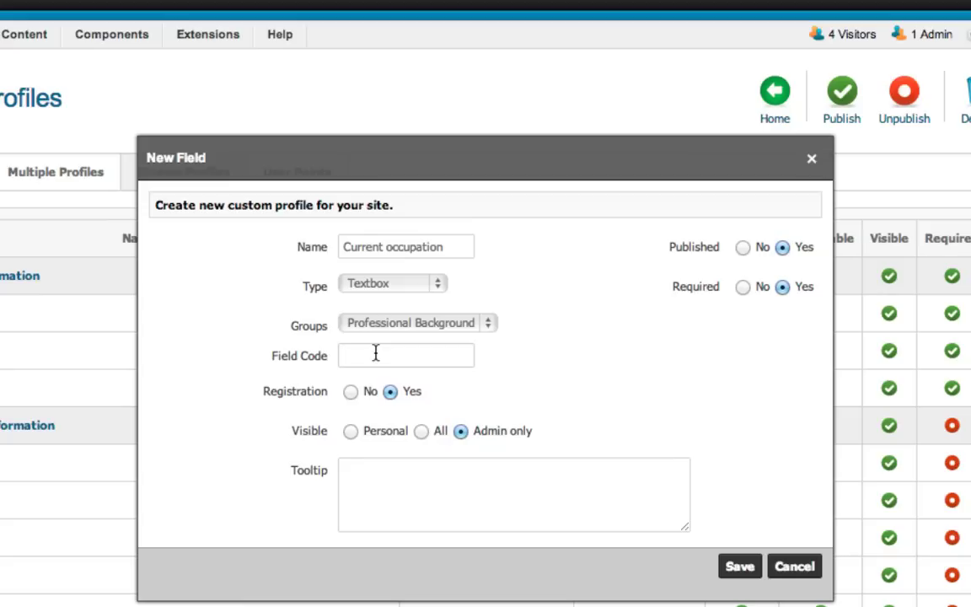
Give it code FIELD_CURRENTOCCUPATION, visibility All, tooltip 'What's your job?', required, and save.
click(376, 354)
text(FIELD_)
text(CURRENTOCCUPATION)
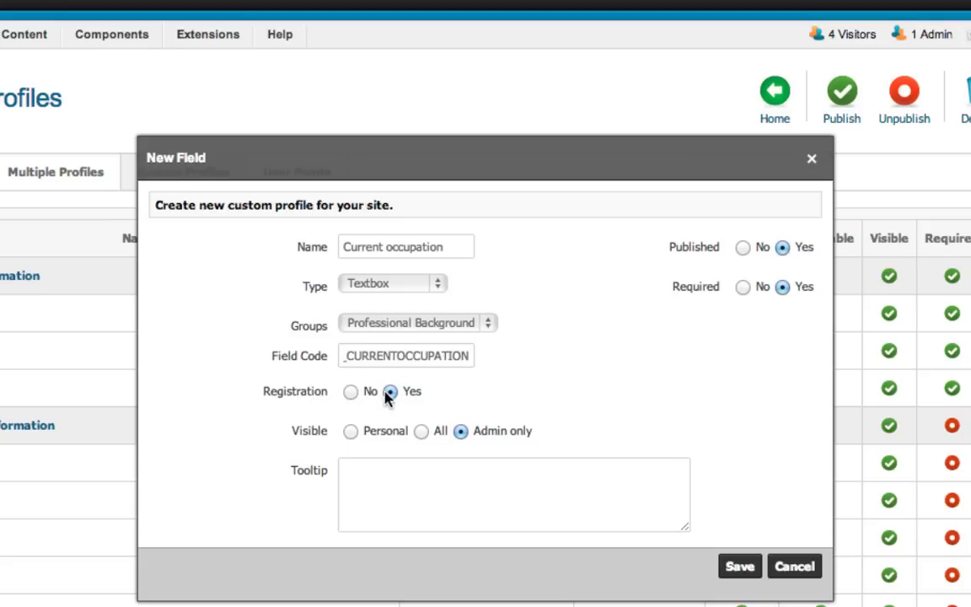
click(390, 393)
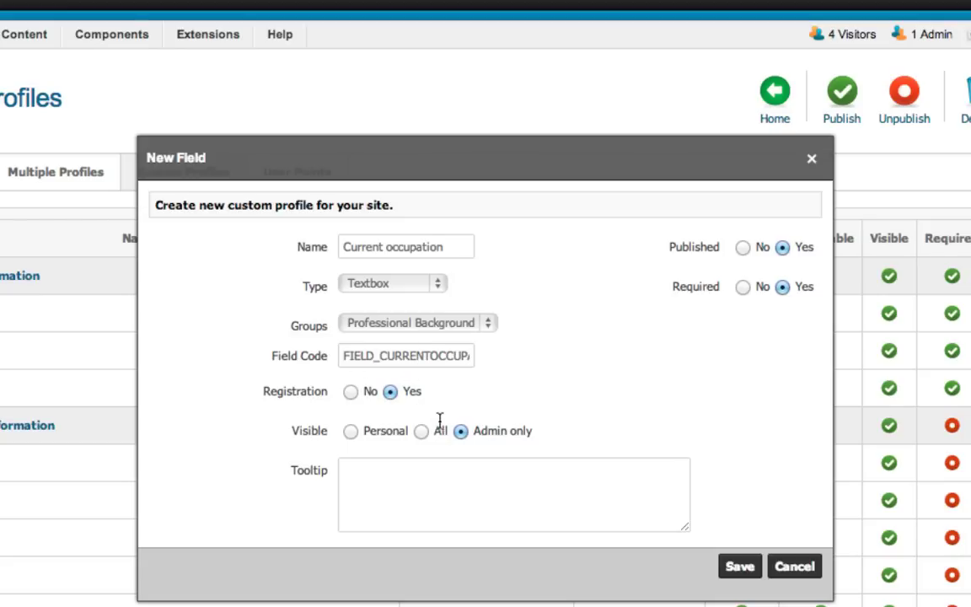
click(421, 431)
click(414, 490)
text(What's your job?)
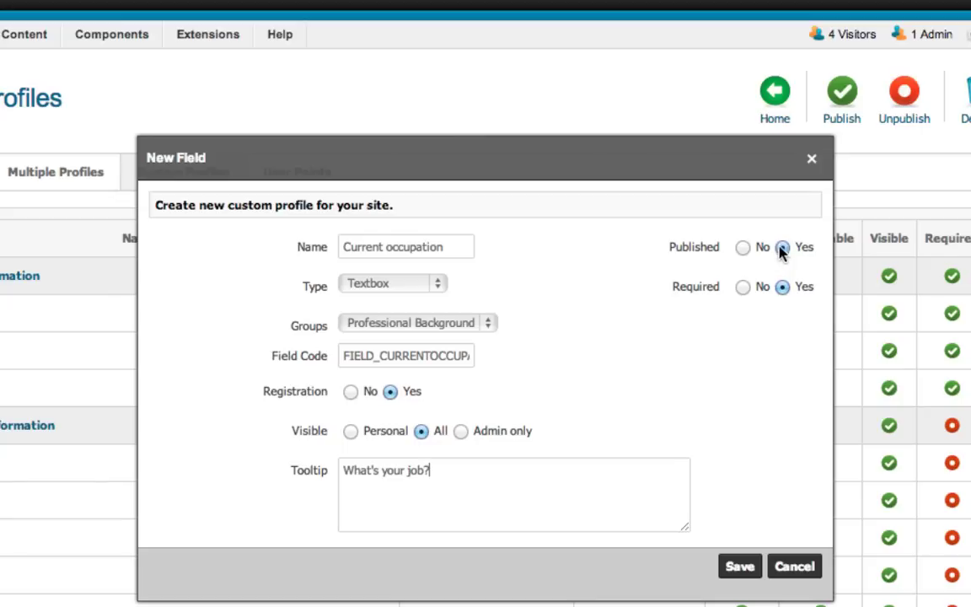
click(784, 288)
click(740, 567)
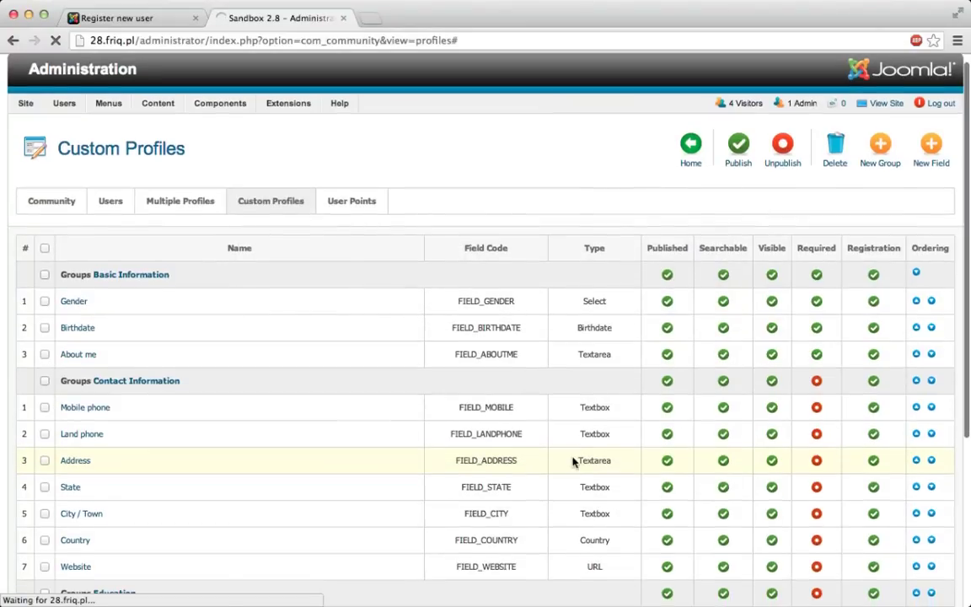
Turn on Registration and Required for the Professional Background group row.
scroll(561, 458, down, 5)
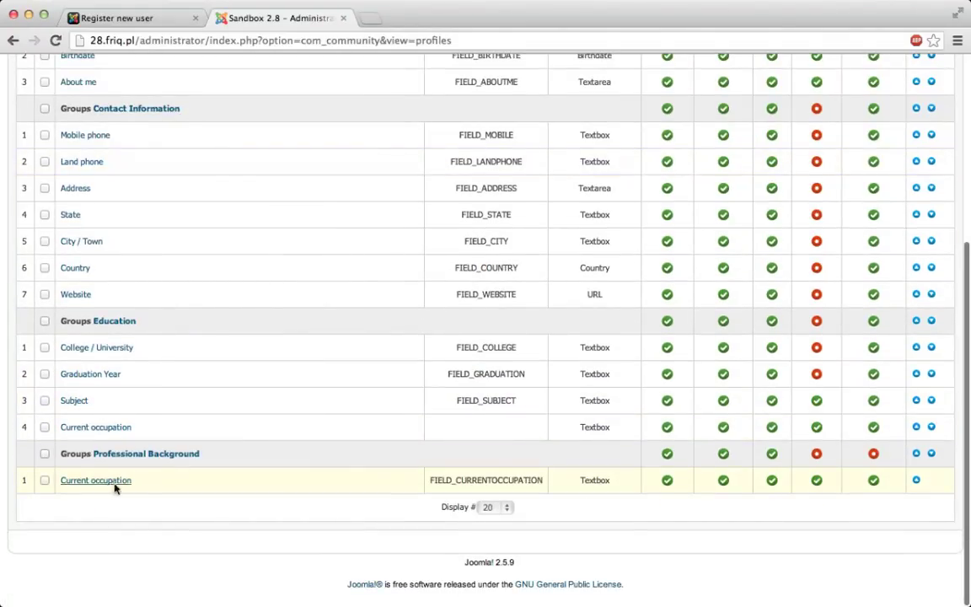
scroll(763, 528, up, 5)
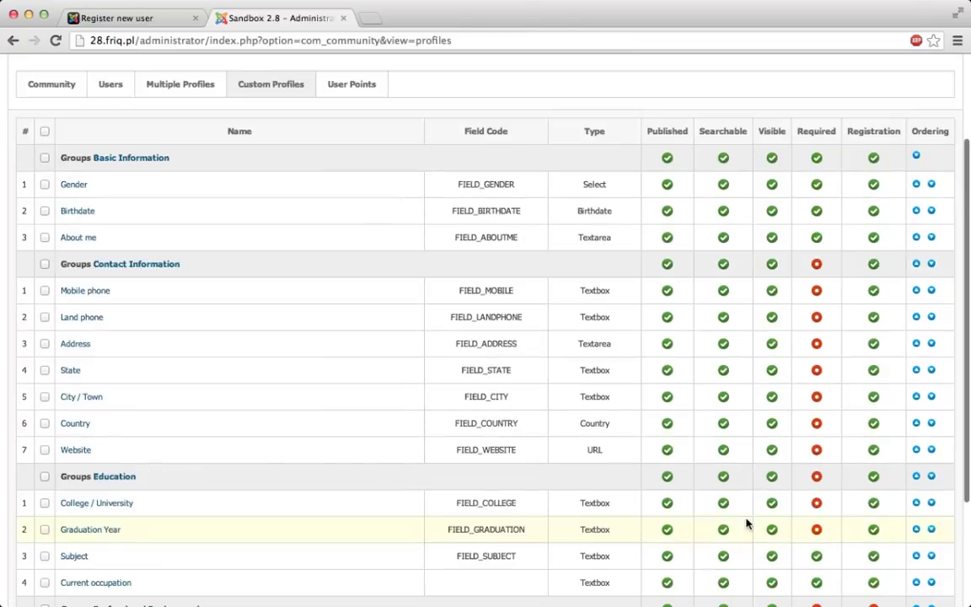
scroll(684, 500, down, 2)
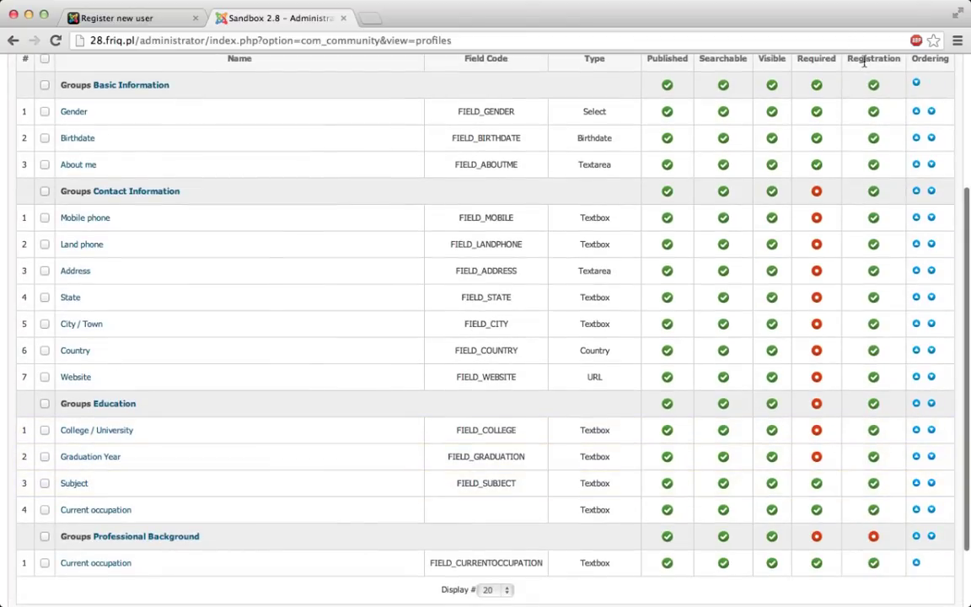
click(874, 538)
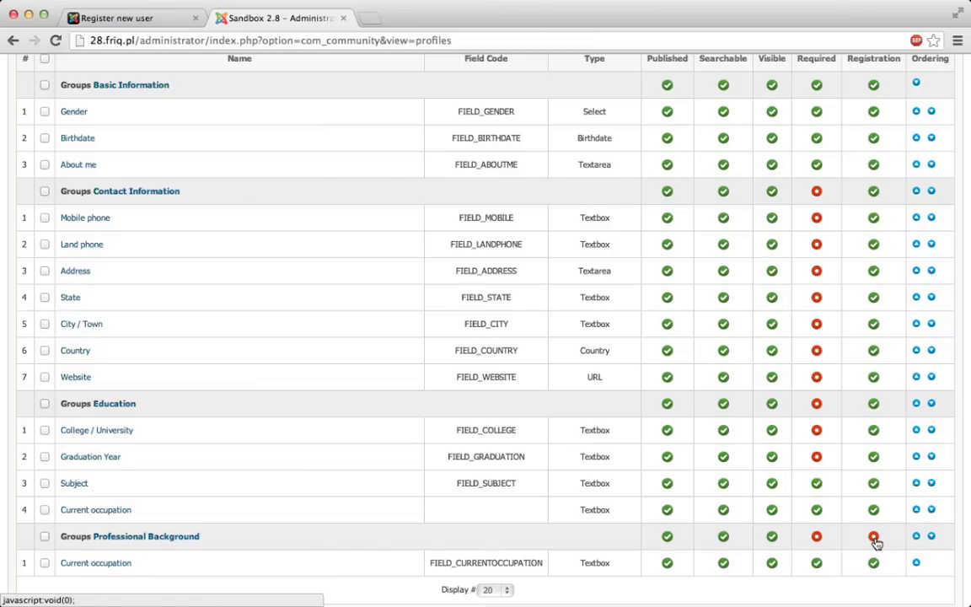
click(874, 538)
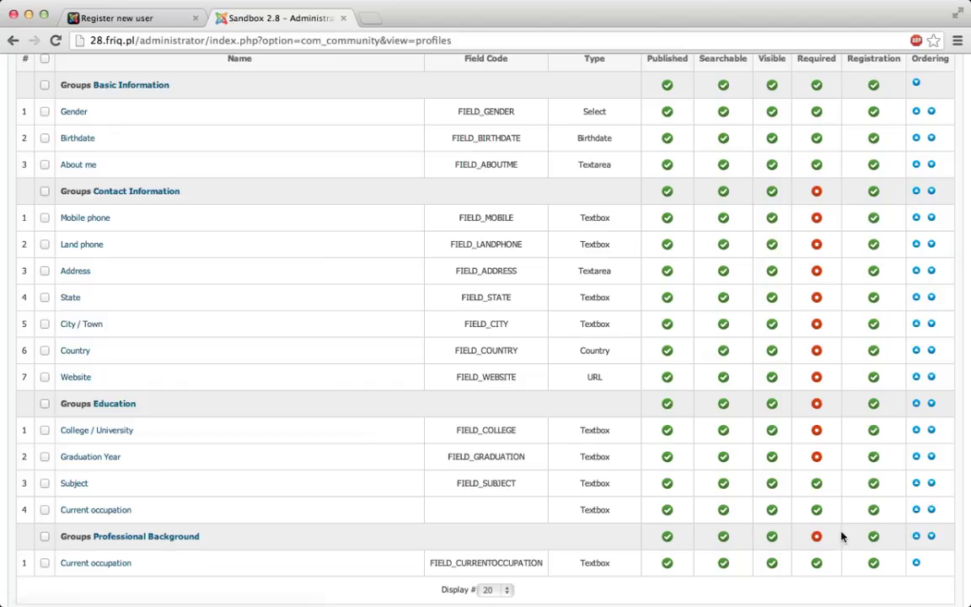
click(816, 538)
click(126, 18)
Reload the registration form and leave Current occupation empty to confirm it is flagged as invalid.
key(super+r)
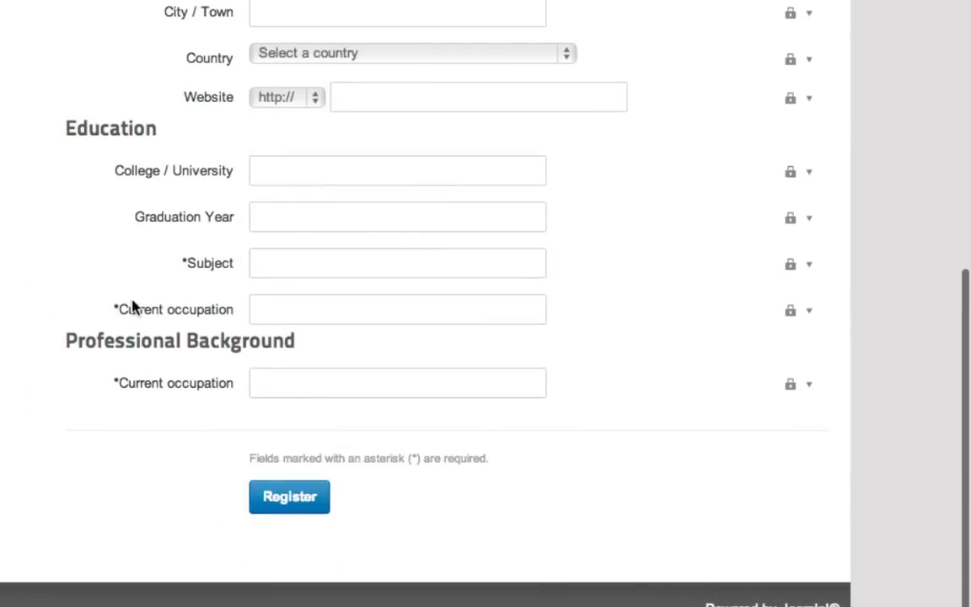
click(193, 384)
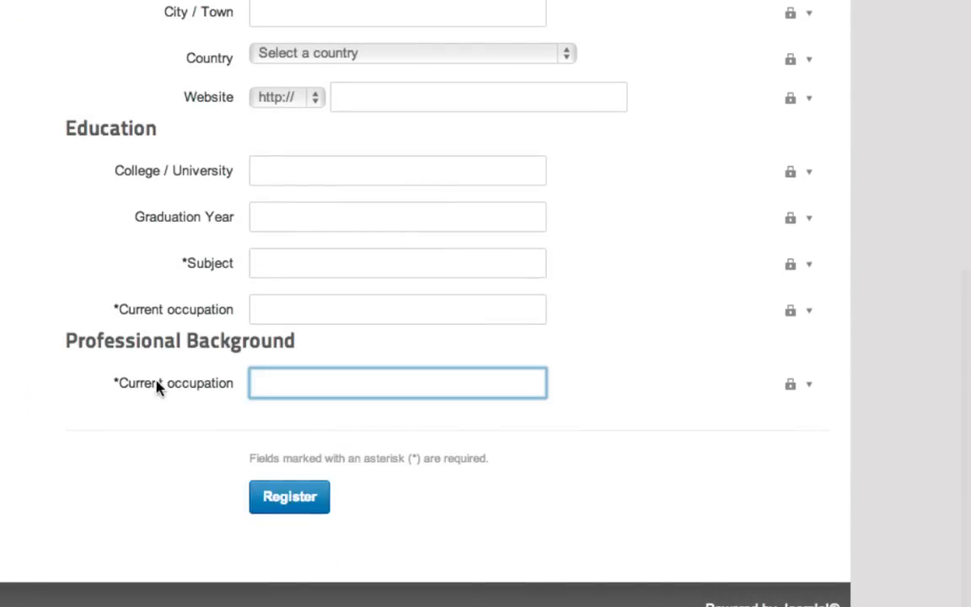
drag(118, 386, 113, 381)
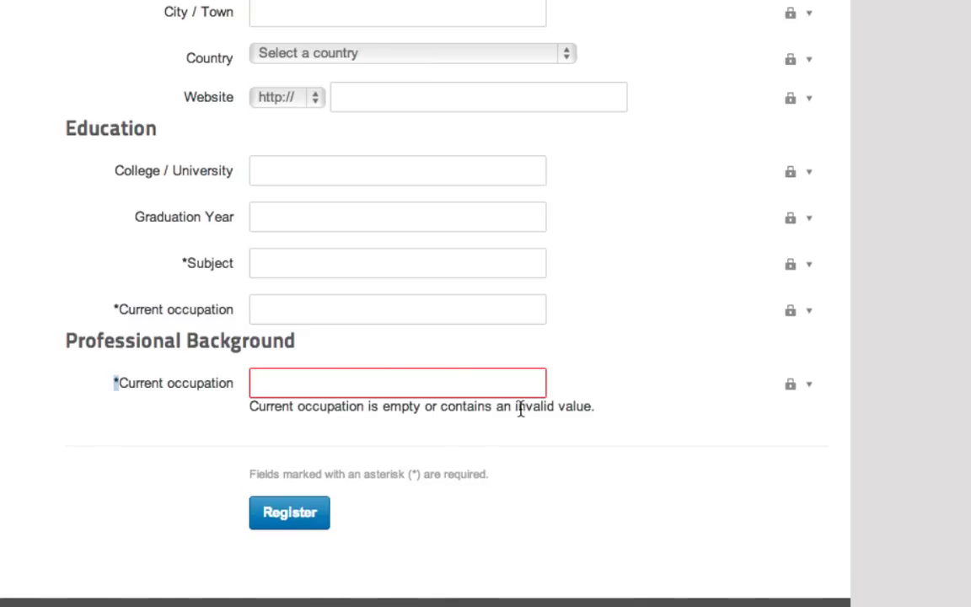
click(423, 387)
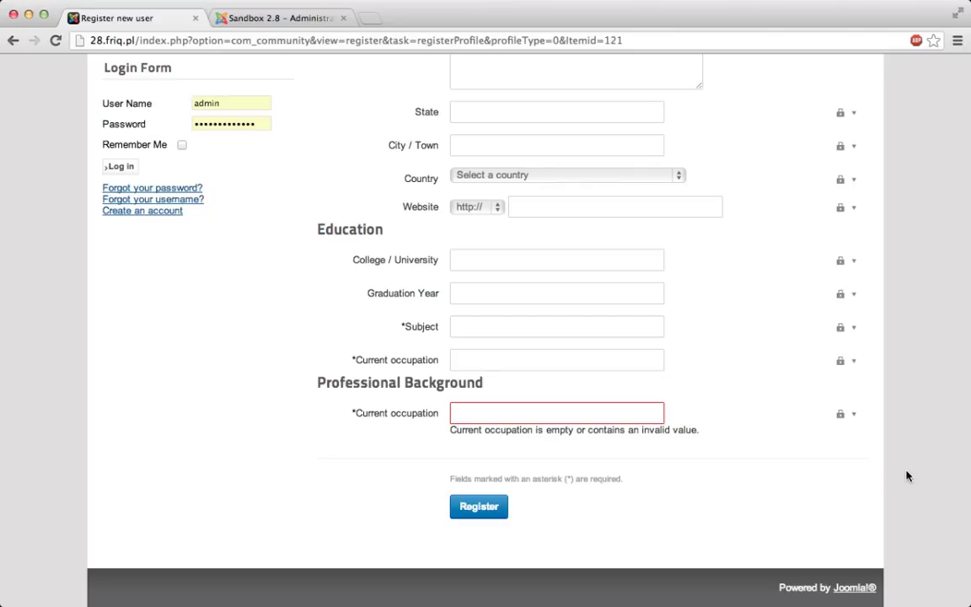
scroll(918, 460, up, 2)
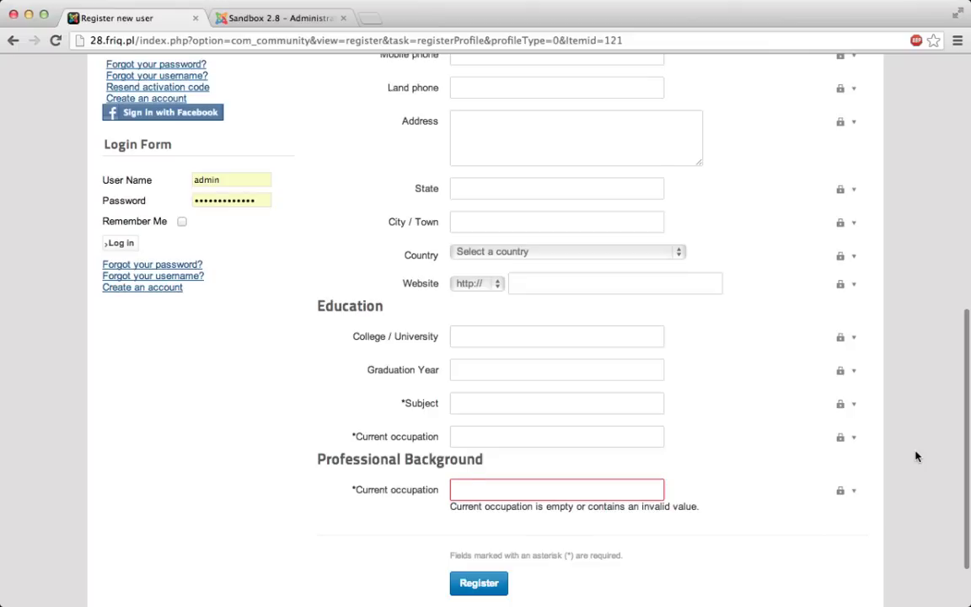
scroll(918, 456, down, 2)
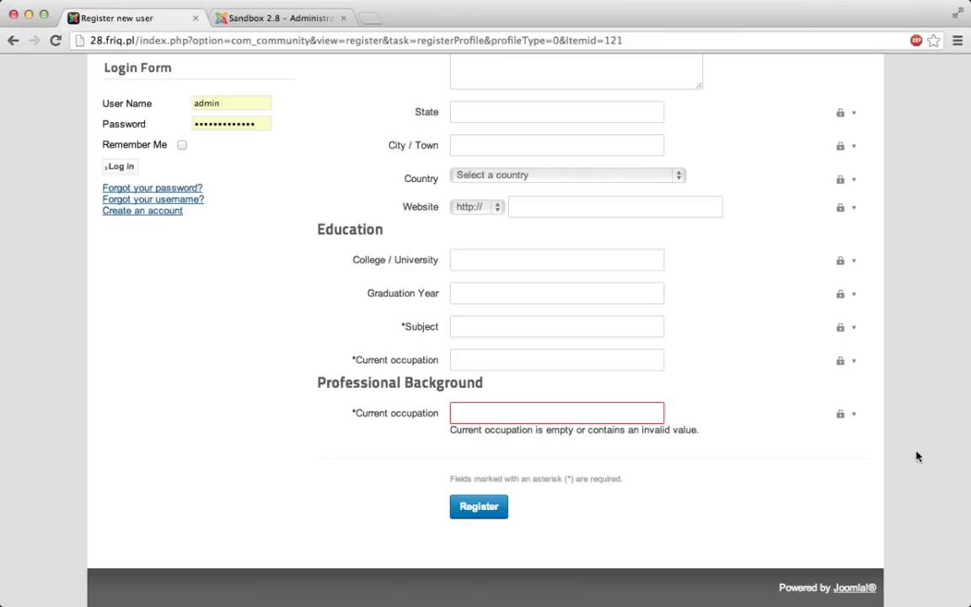
Go back to the Sandbox 2.8 administration page showing the Custom Profiles list.
click(283, 17)
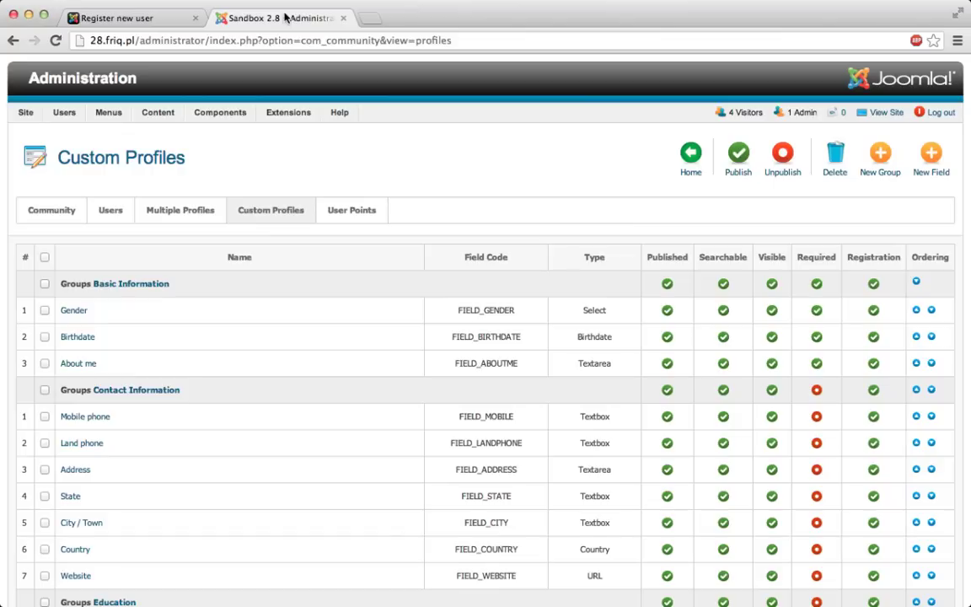